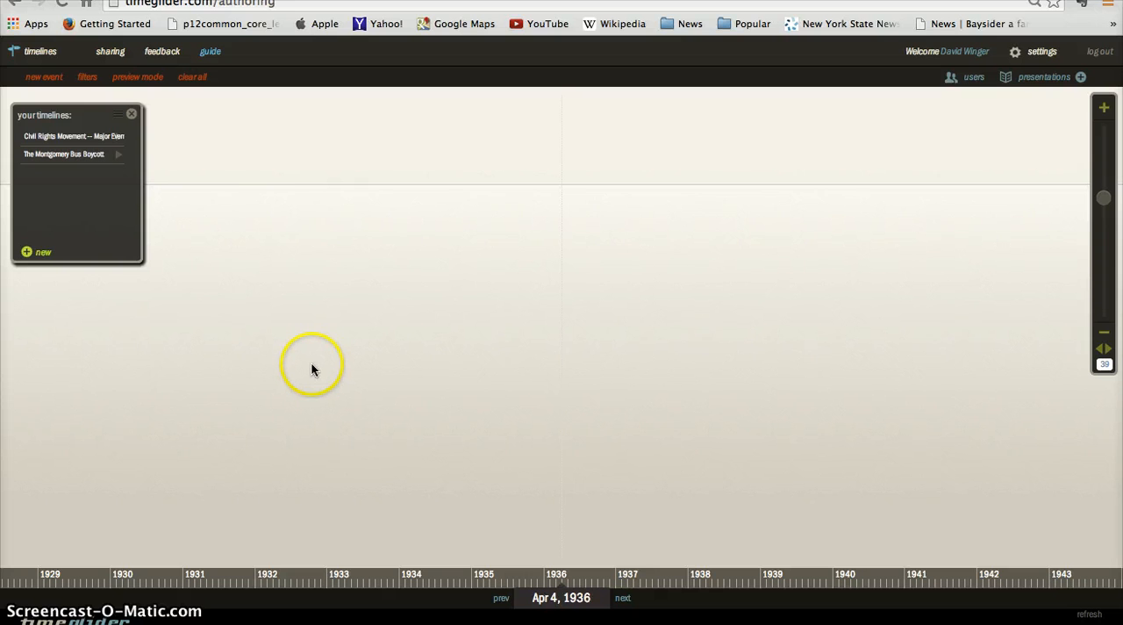
- Start a new timeline and give it the title "Malcolm X"
click(40, 254)
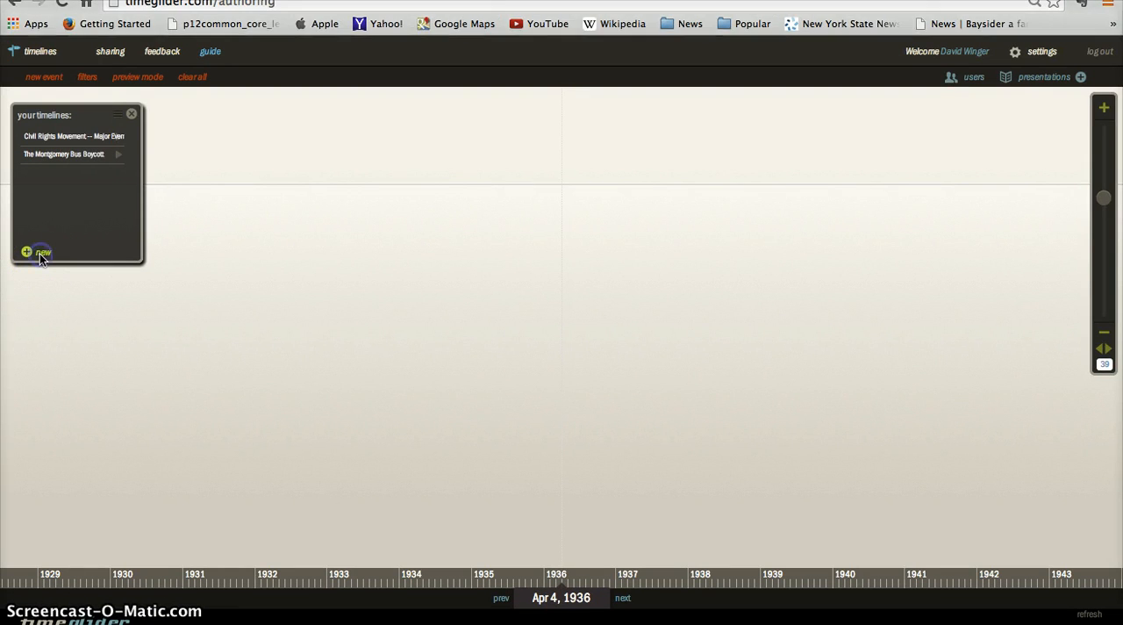
click(39, 253)
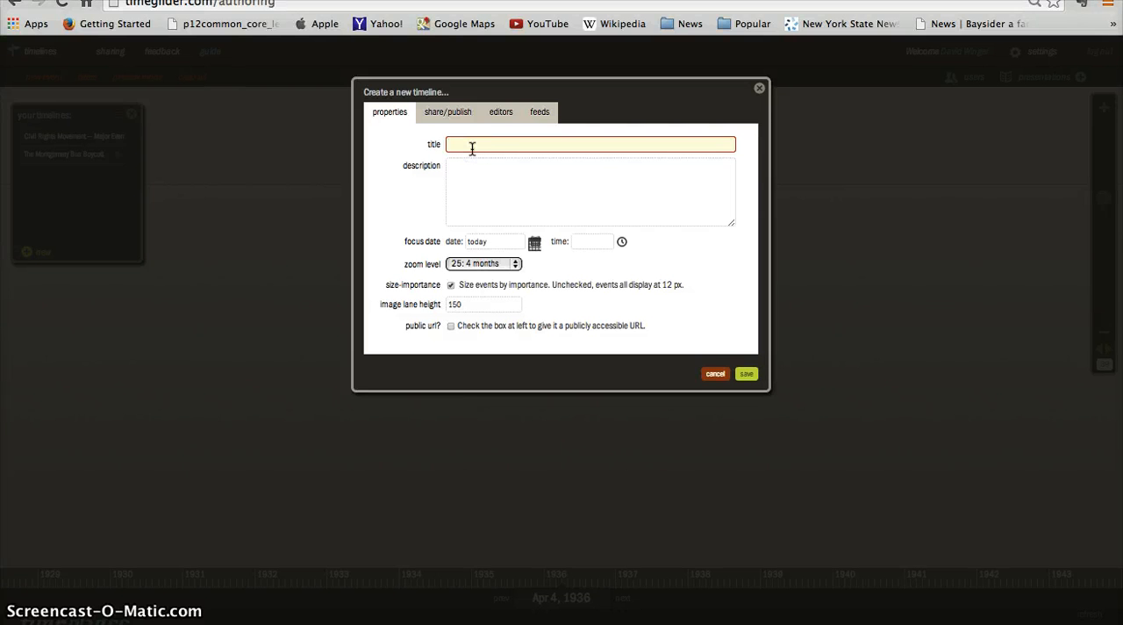
text(Malcolm X)
key(Tab)
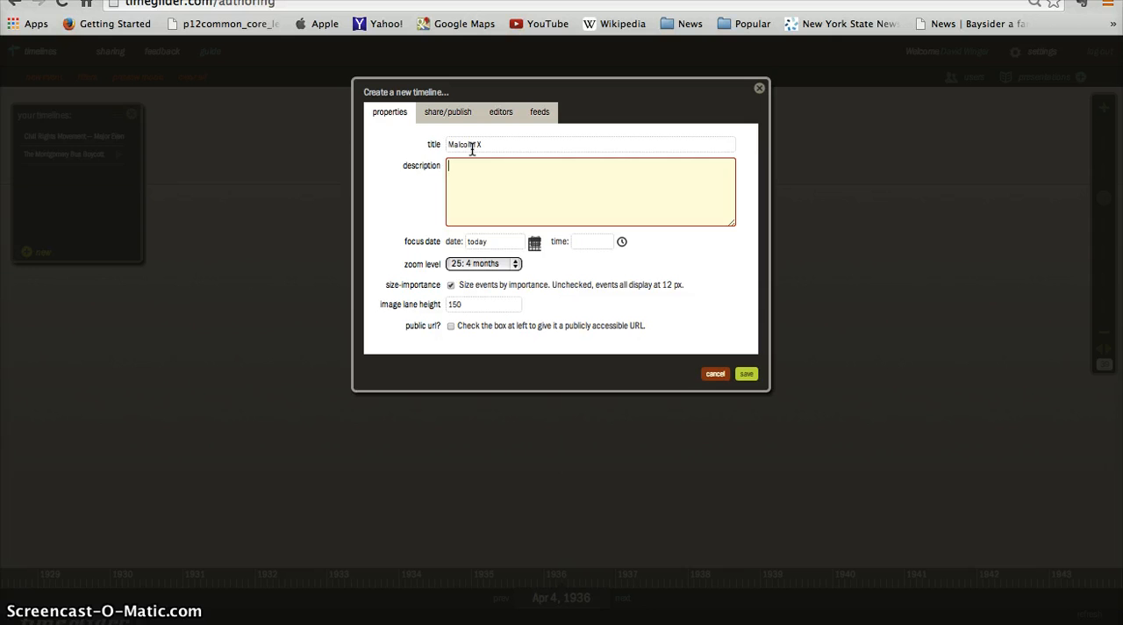
- Enter the timeline description "A timeline of the life of Malcolm X"
text(A timeline of the life of Malcolm X)
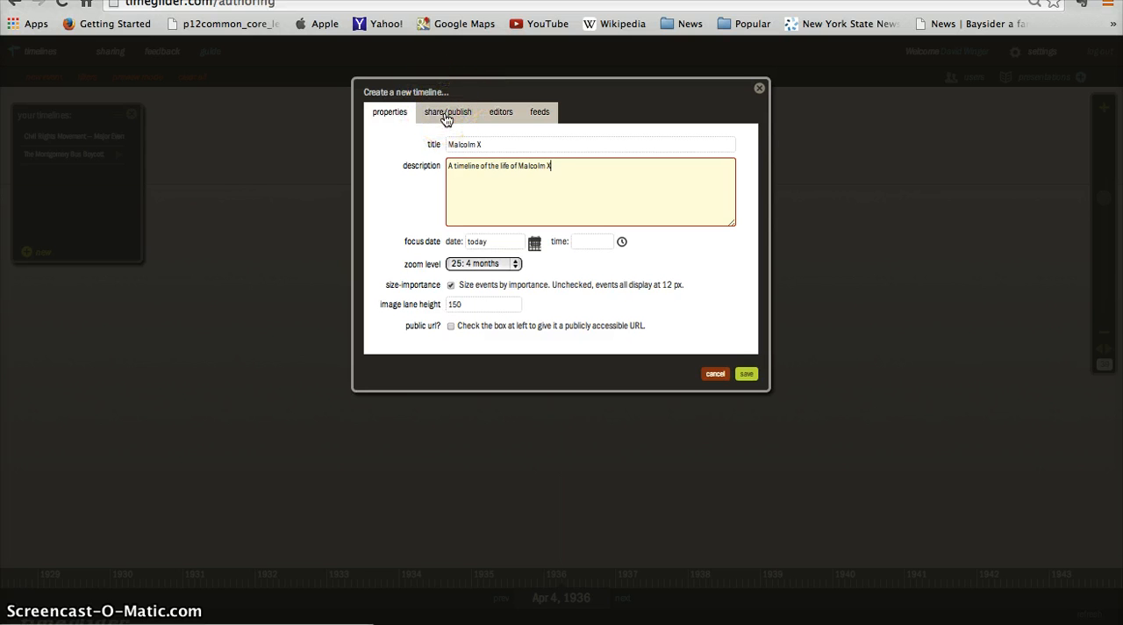
- Review the timeline's sharing information, then try enabling the public URL option and disable it again
click(446, 119)
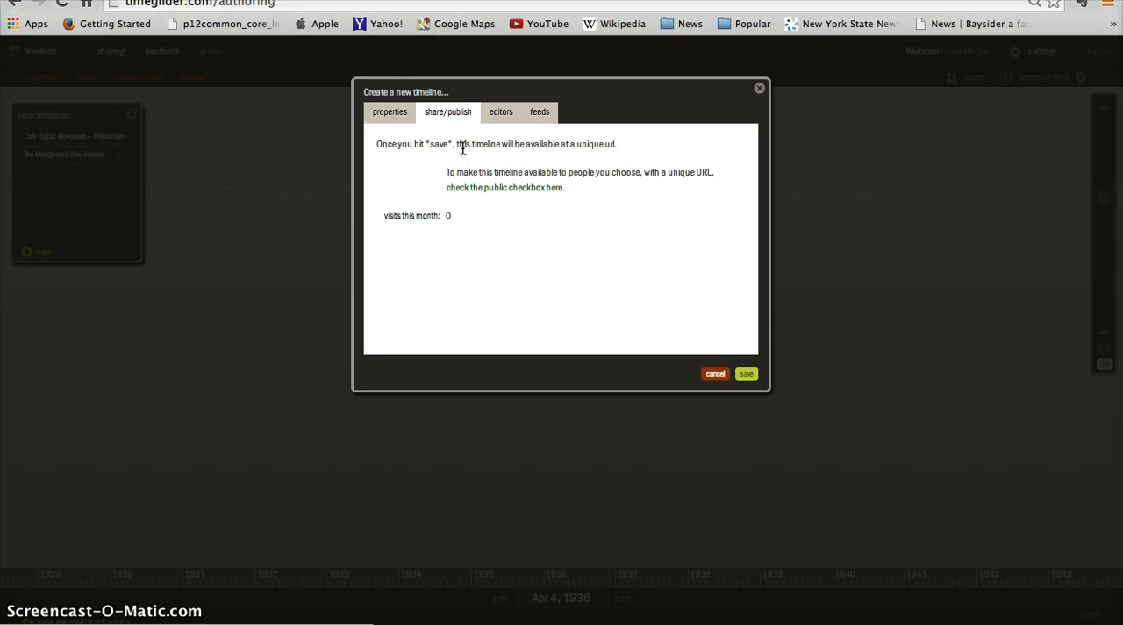
click(387, 114)
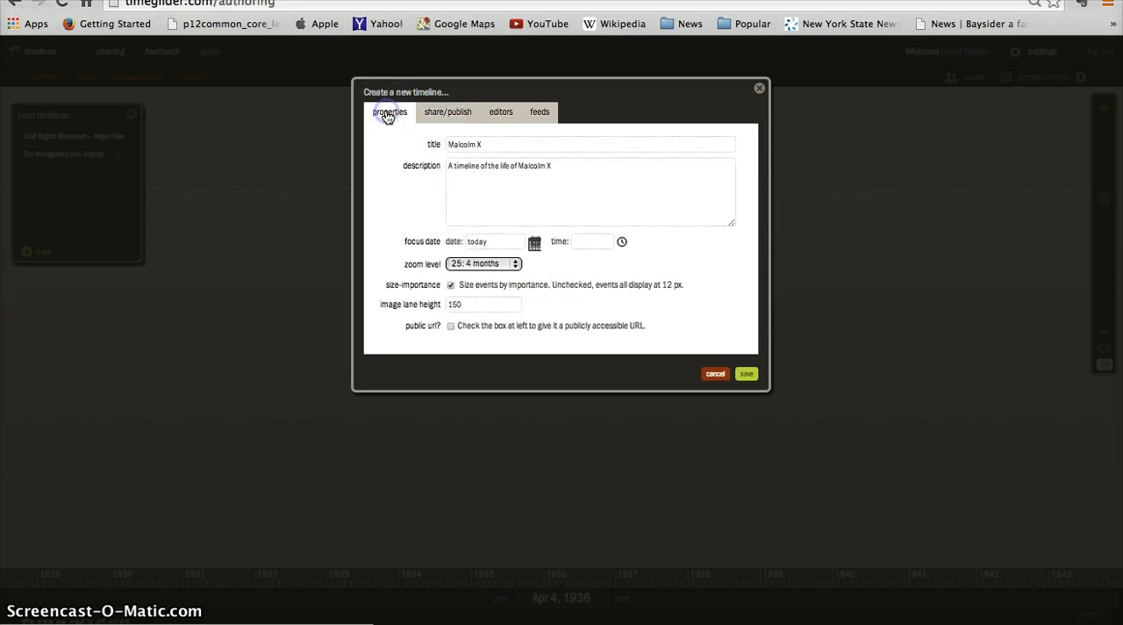
click(450, 326)
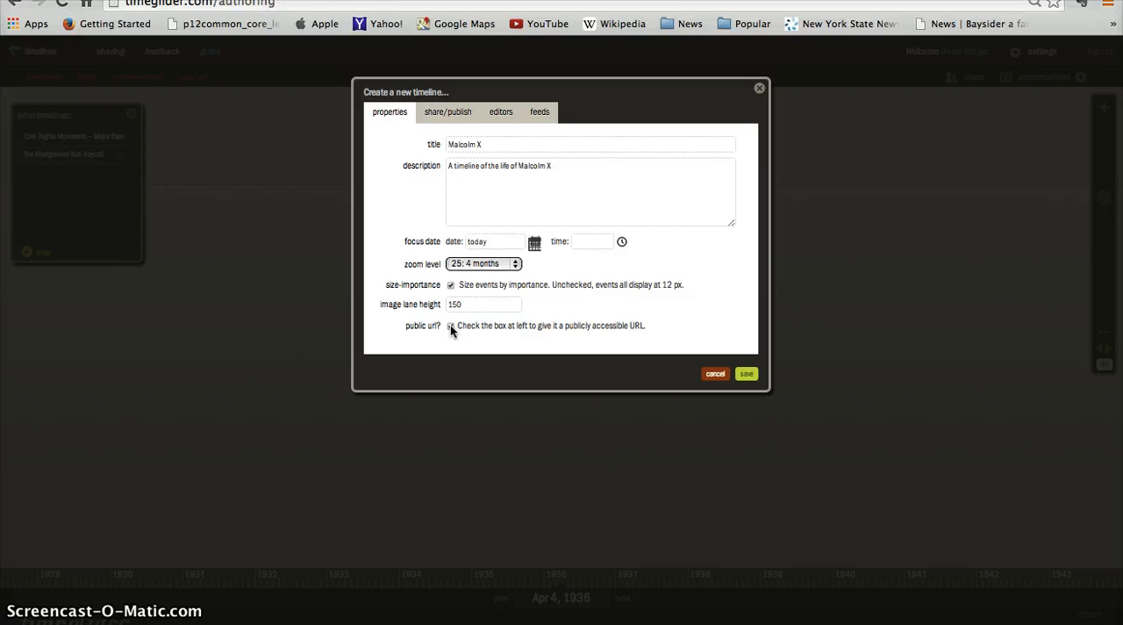
click(450, 325)
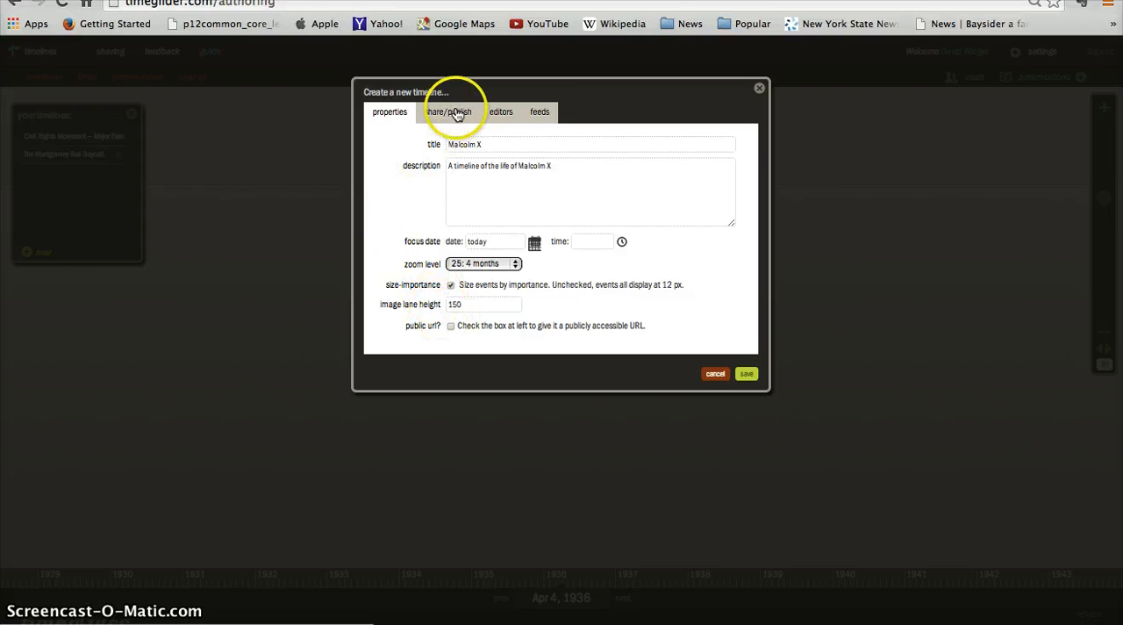
- Examine the options for adding editors and syncing calendar feeds, and return to the timeline's properties
click(500, 117)
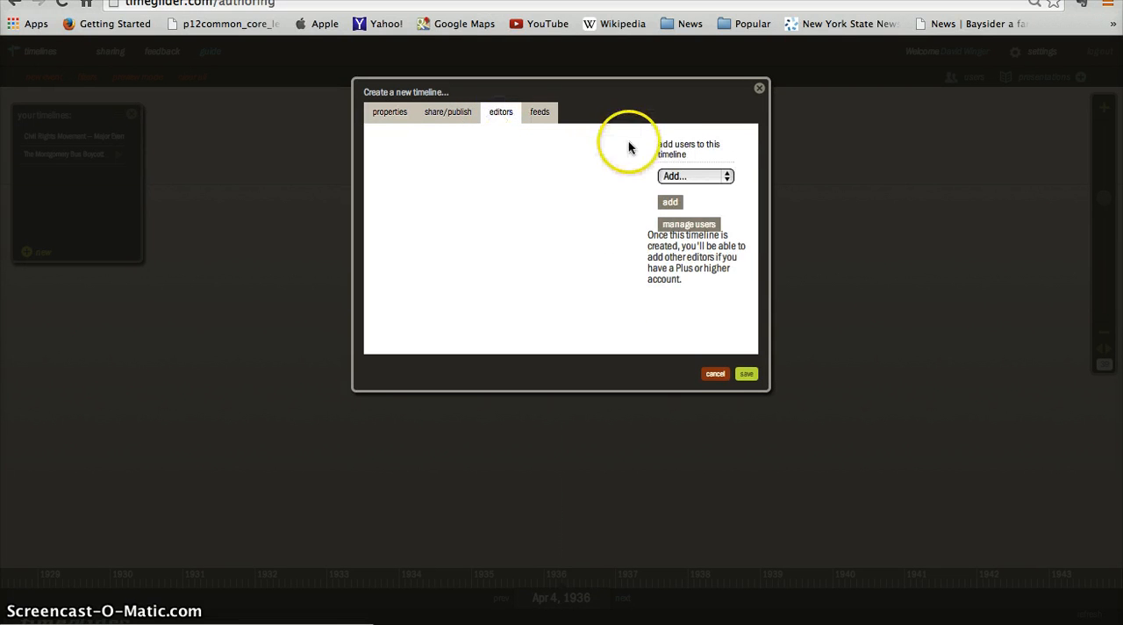
click(725, 178)
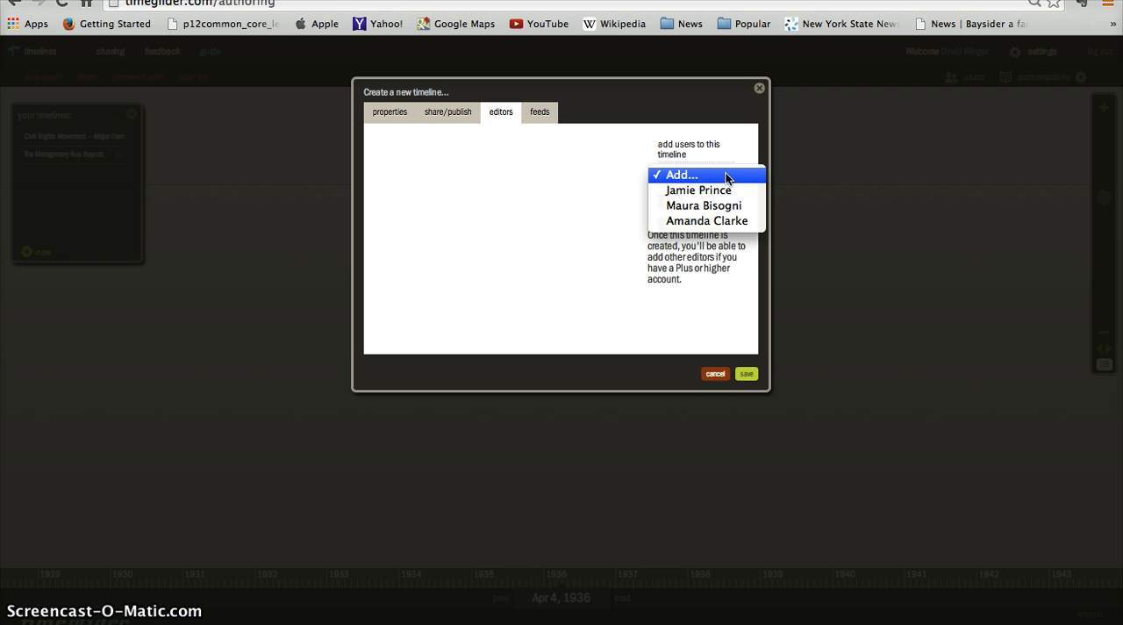
click(725, 175)
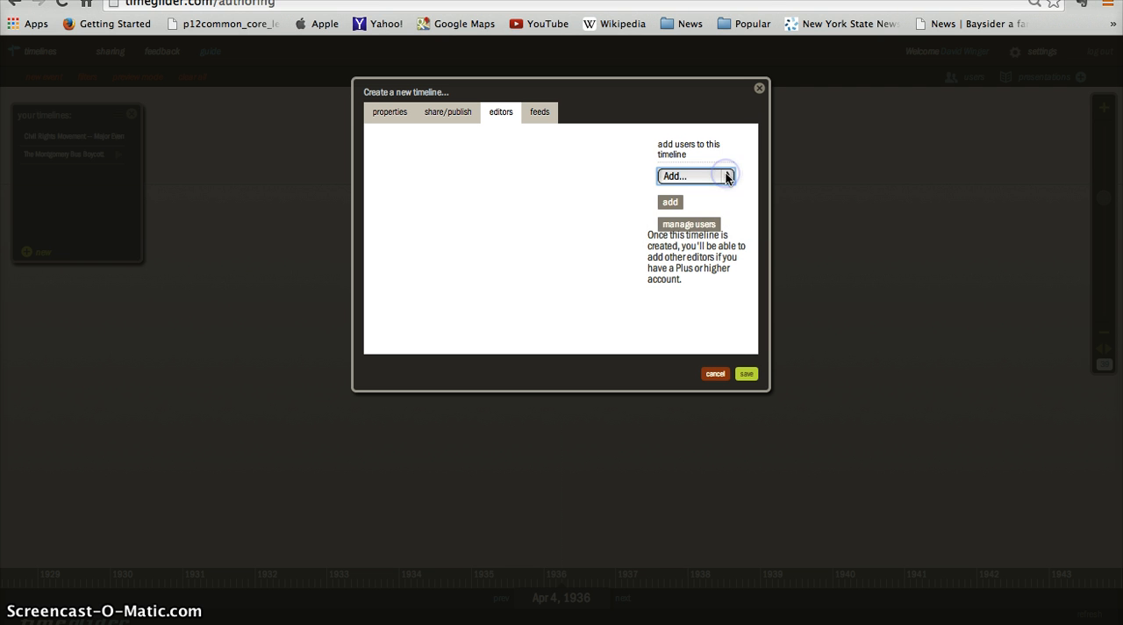
click(538, 116)
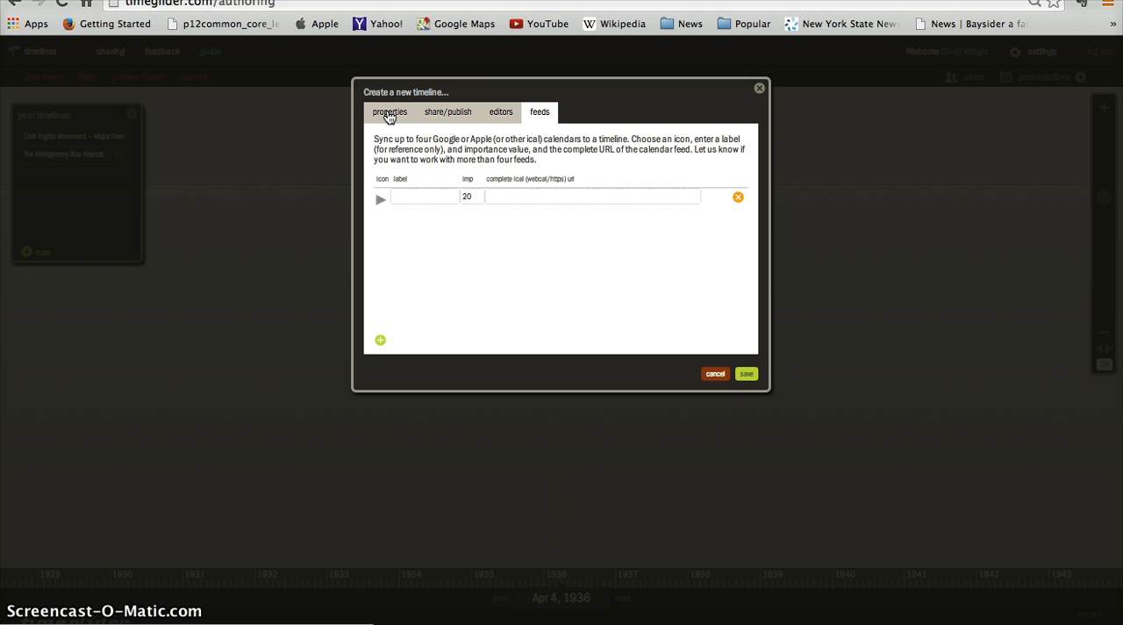
click(389, 115)
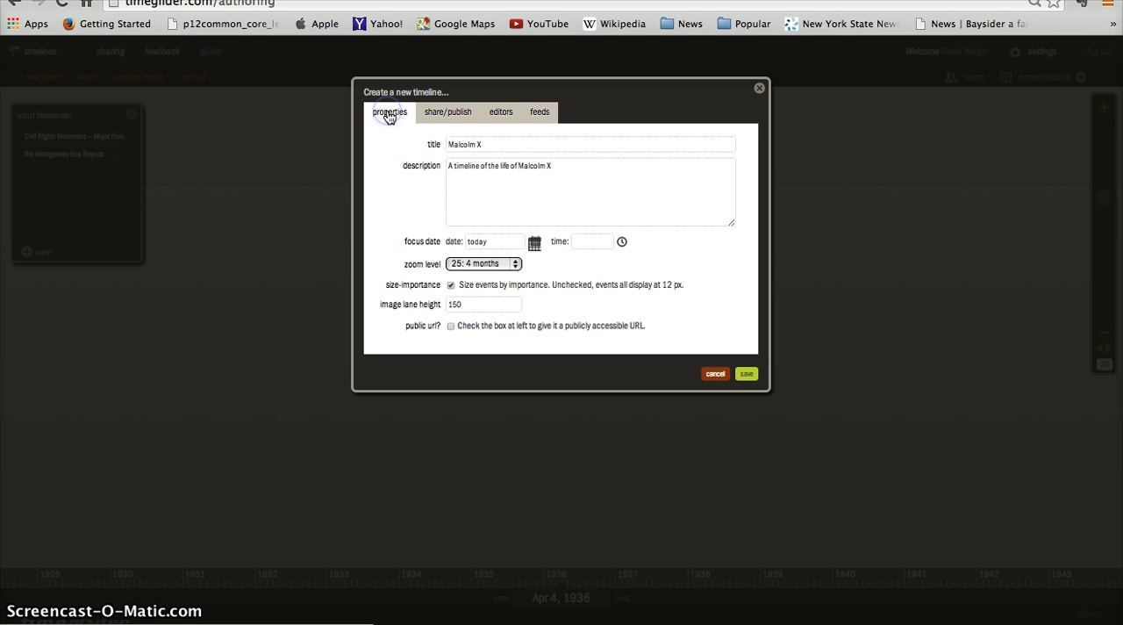
- Set the timeline's focus date to 1946 and save the new timeline
click(458, 188)
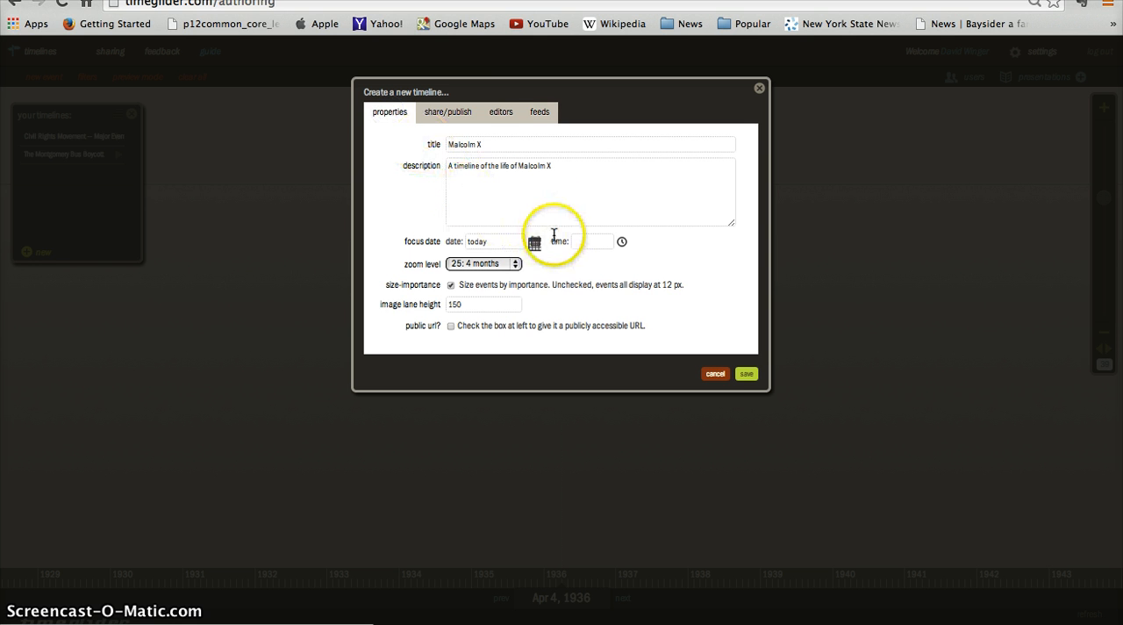
click(480, 243)
double_click(480, 243)
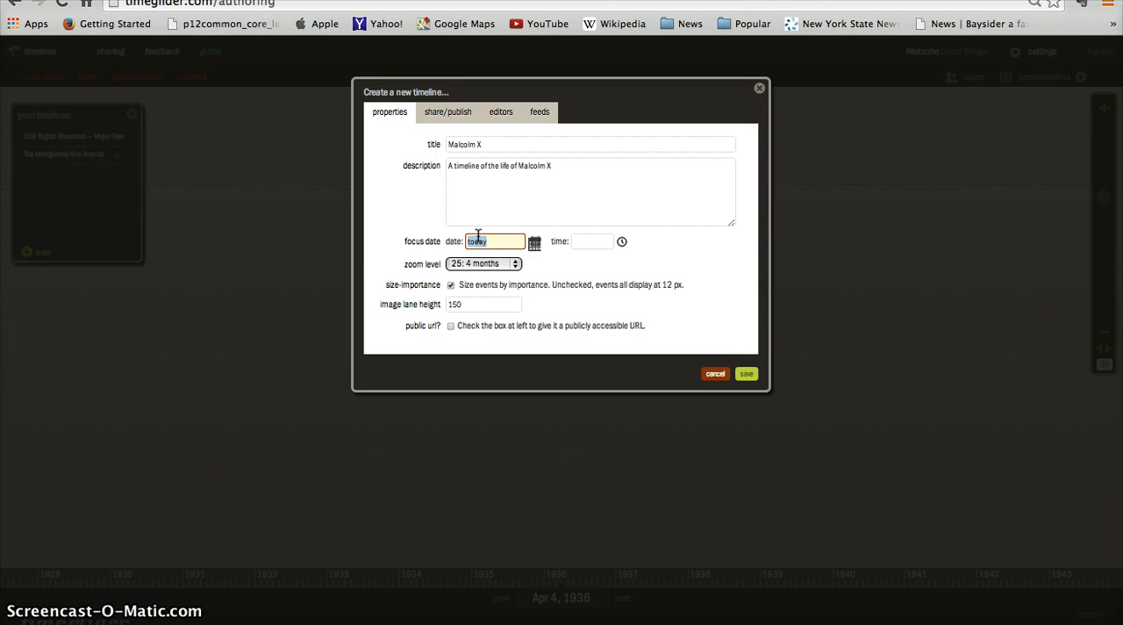
text(1946)
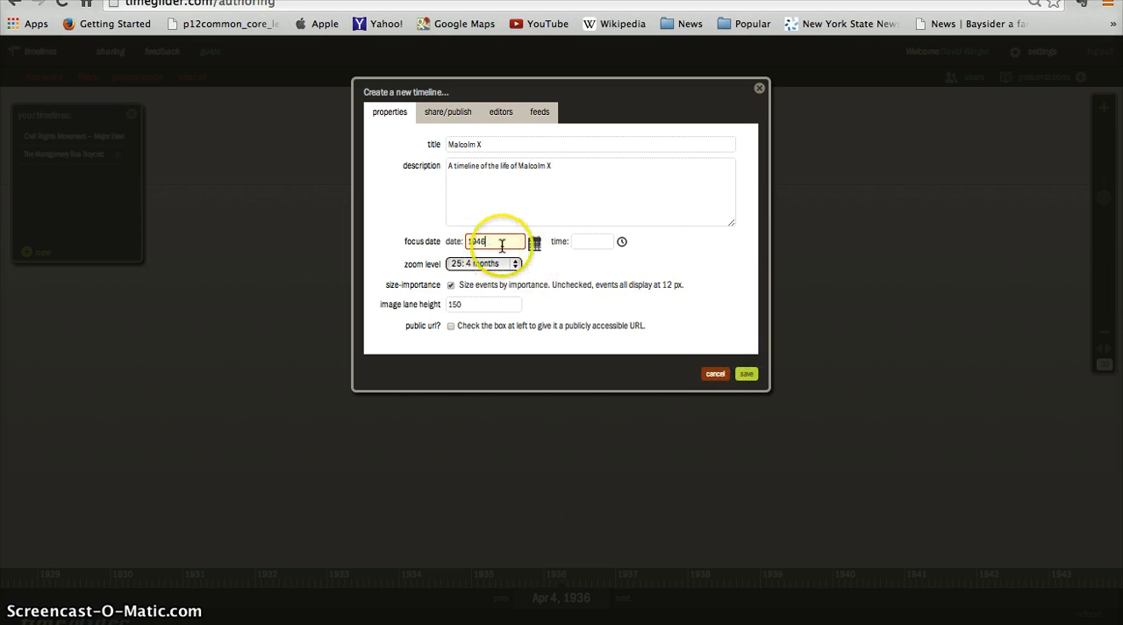
click(747, 374)
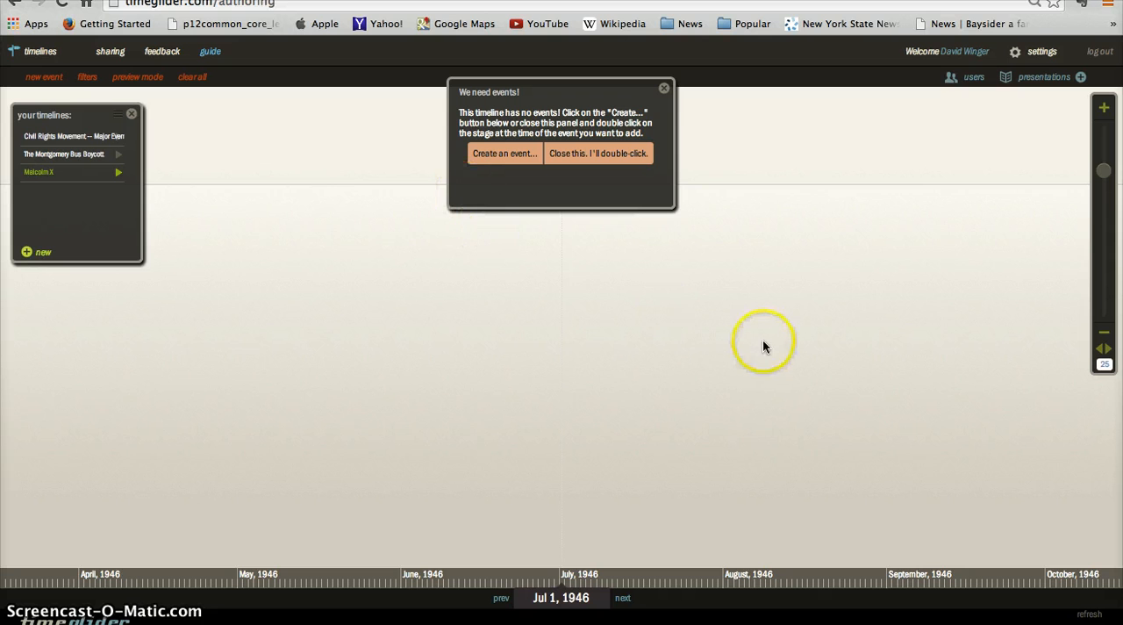
- Dismiss the event creation prompt and zoom the timeline out to level 33
click(664, 88)
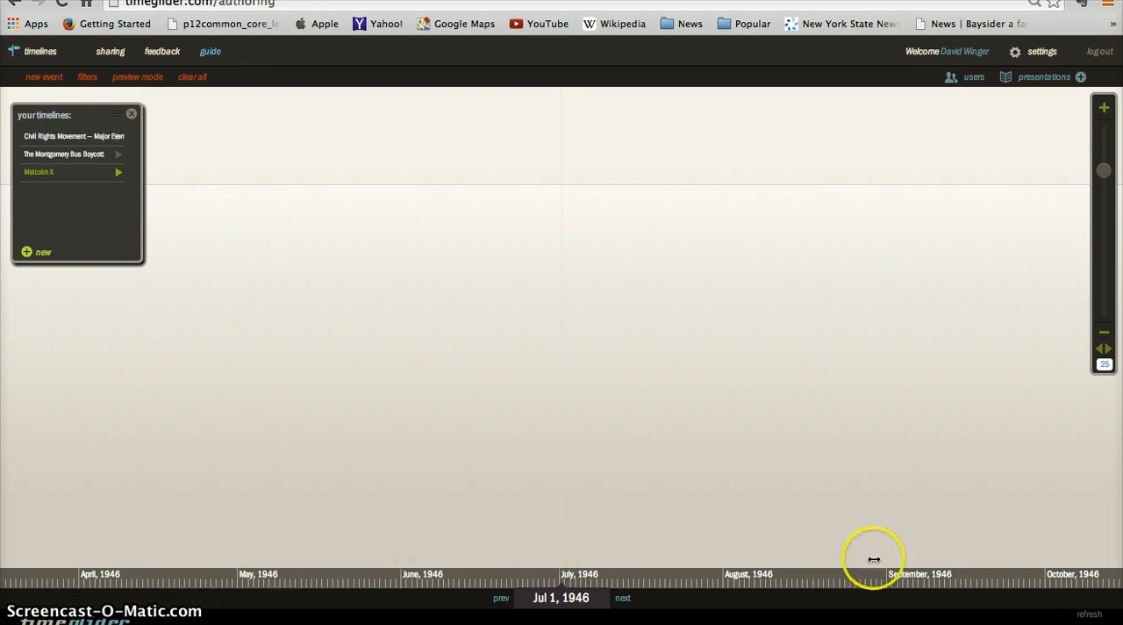
click(1105, 338)
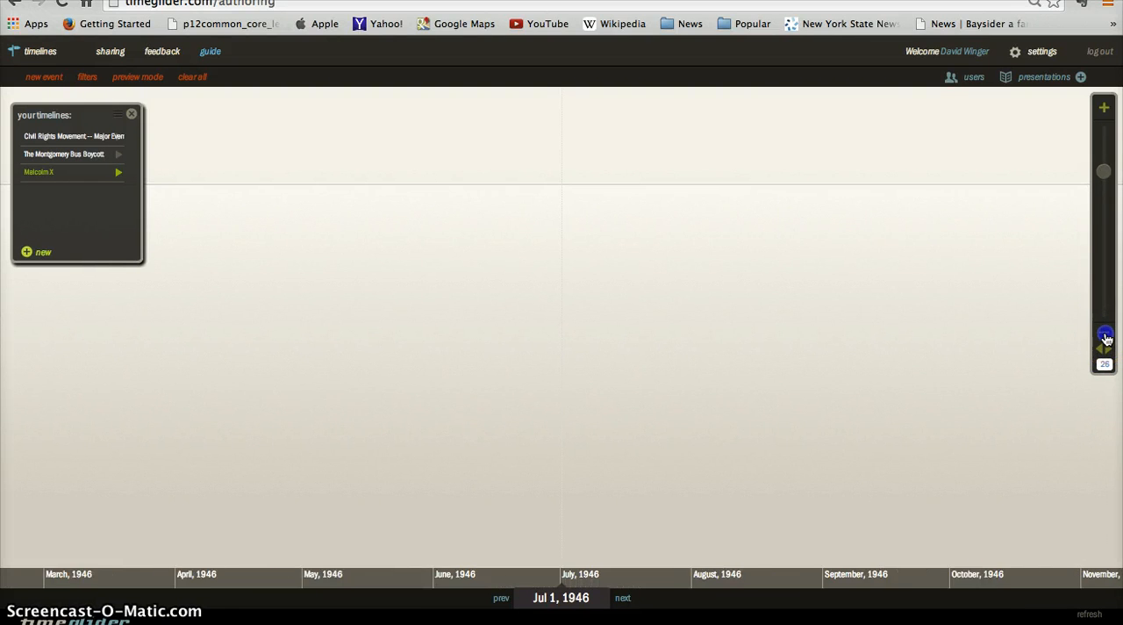
click(1105, 338)
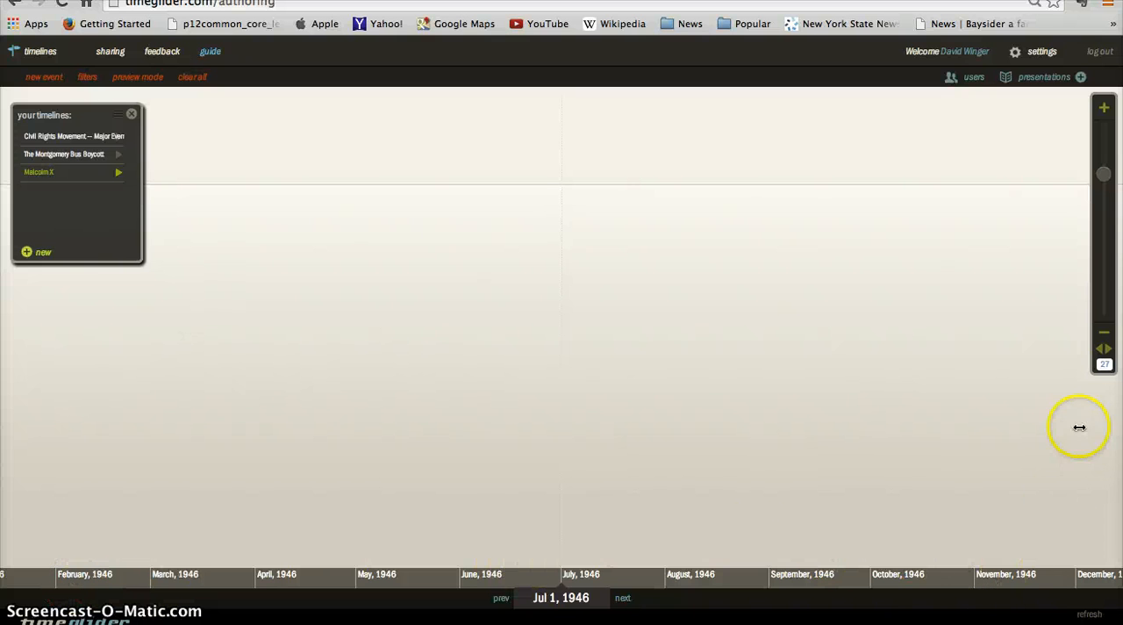
click(1104, 339)
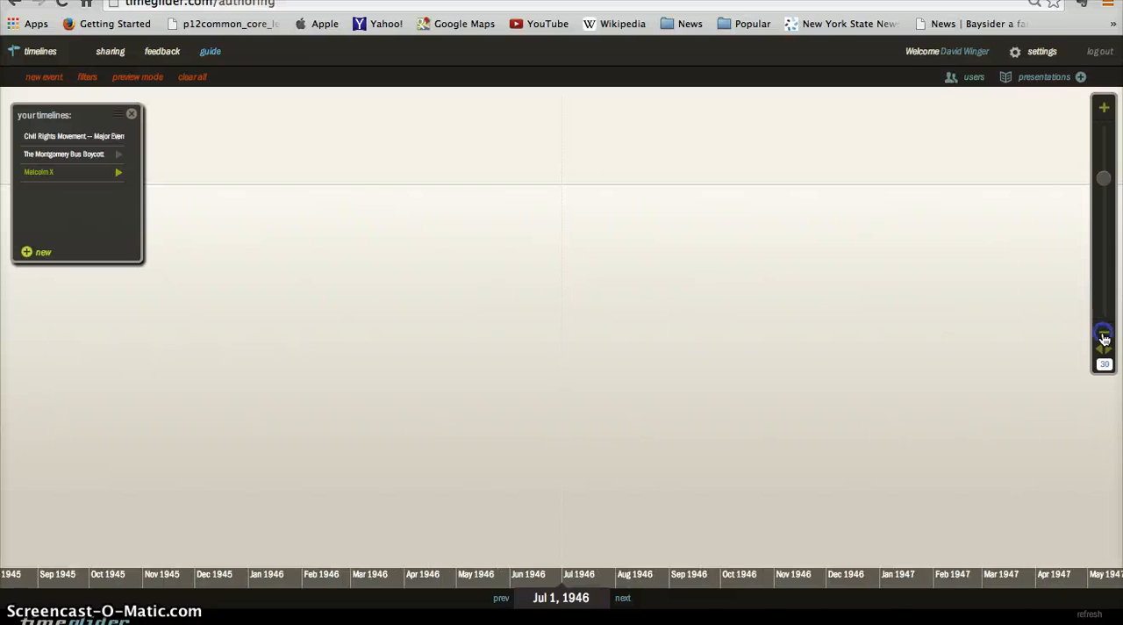
click(1103, 337)
click(1104, 337)
click(1104, 337)
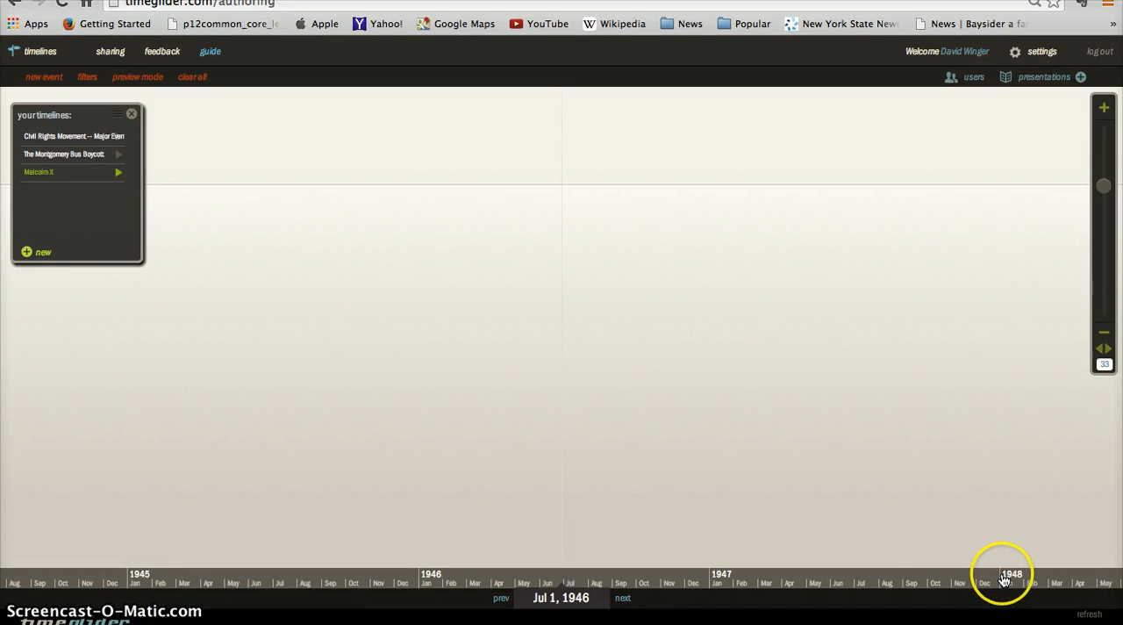
- Browse the empty timeline back to mid-1945 and forward to early 1947
click(1101, 349)
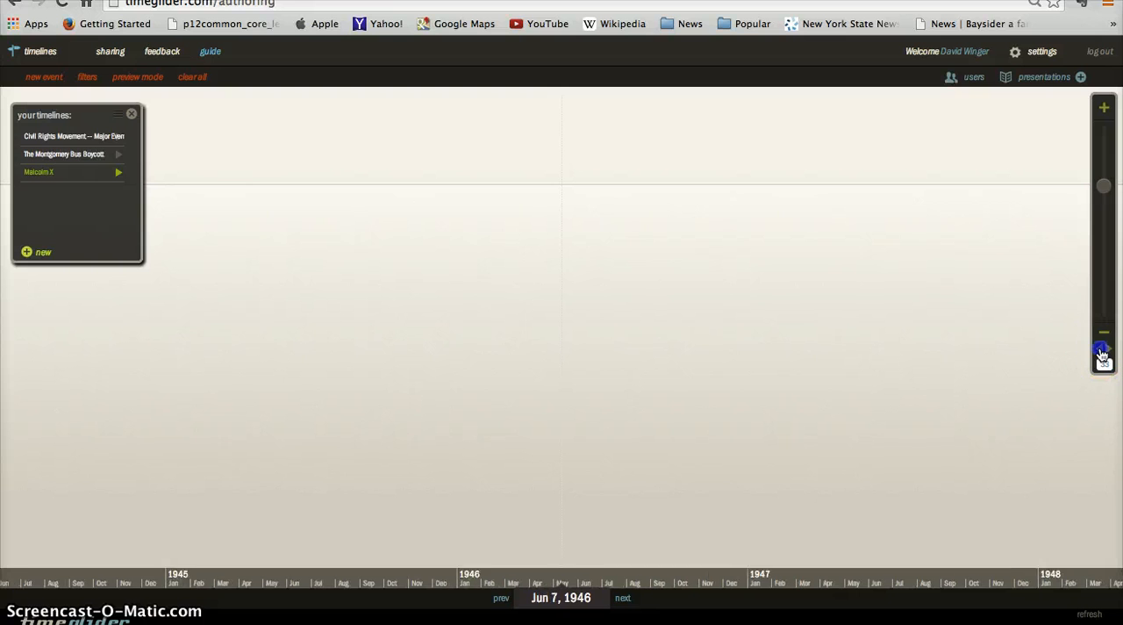
click(1101, 349)
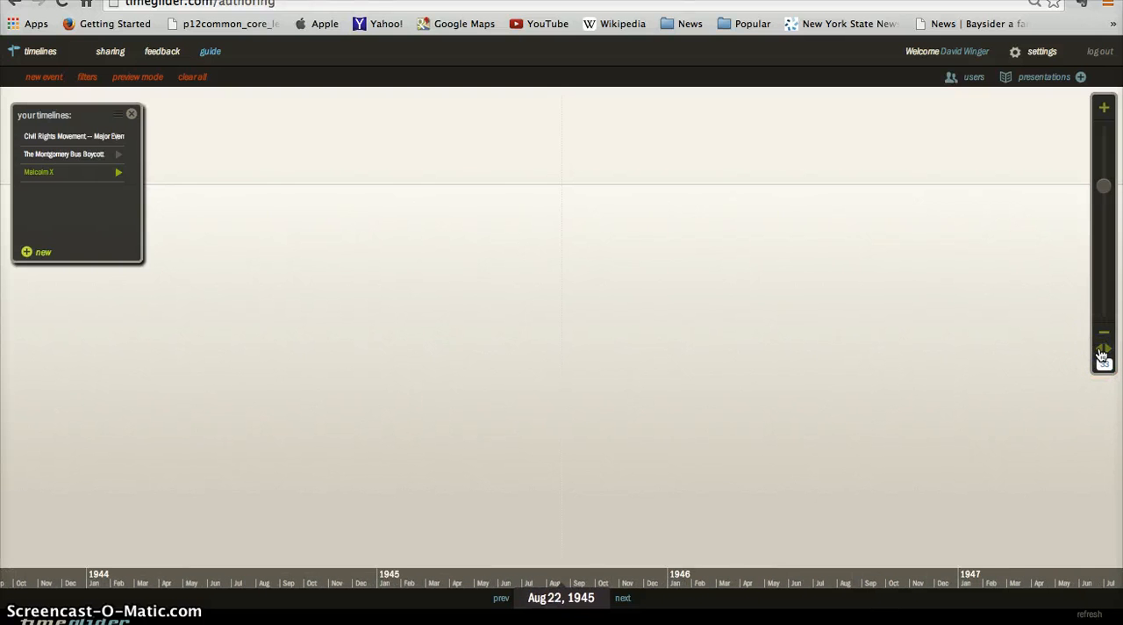
click(1100, 349)
click(1101, 350)
click(1107, 351)
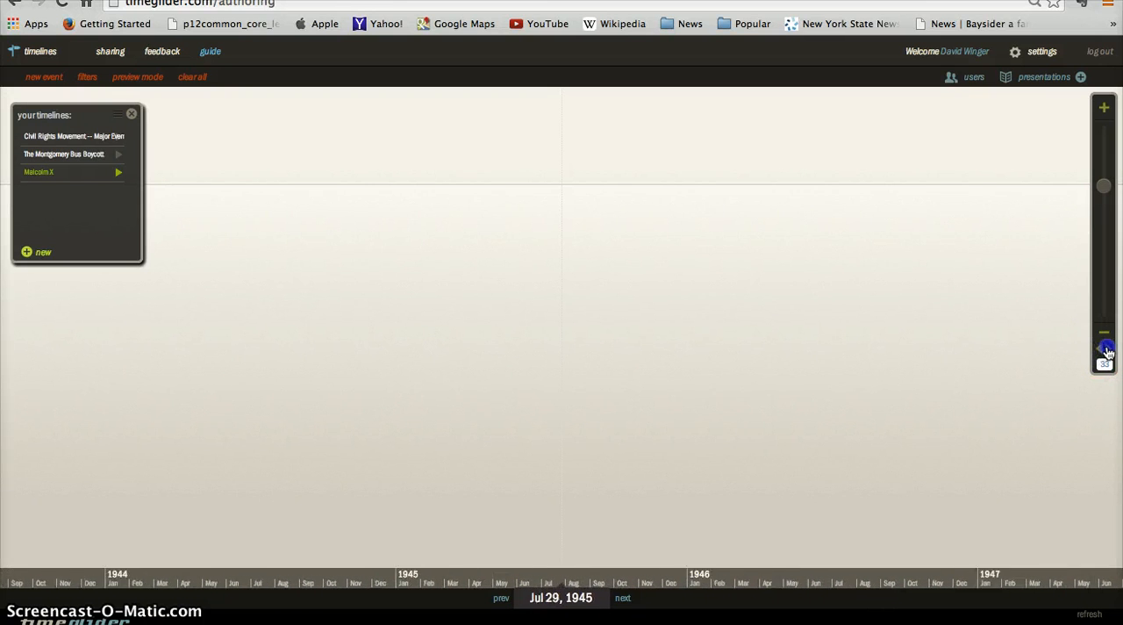
click(1107, 351)
click(1107, 351)
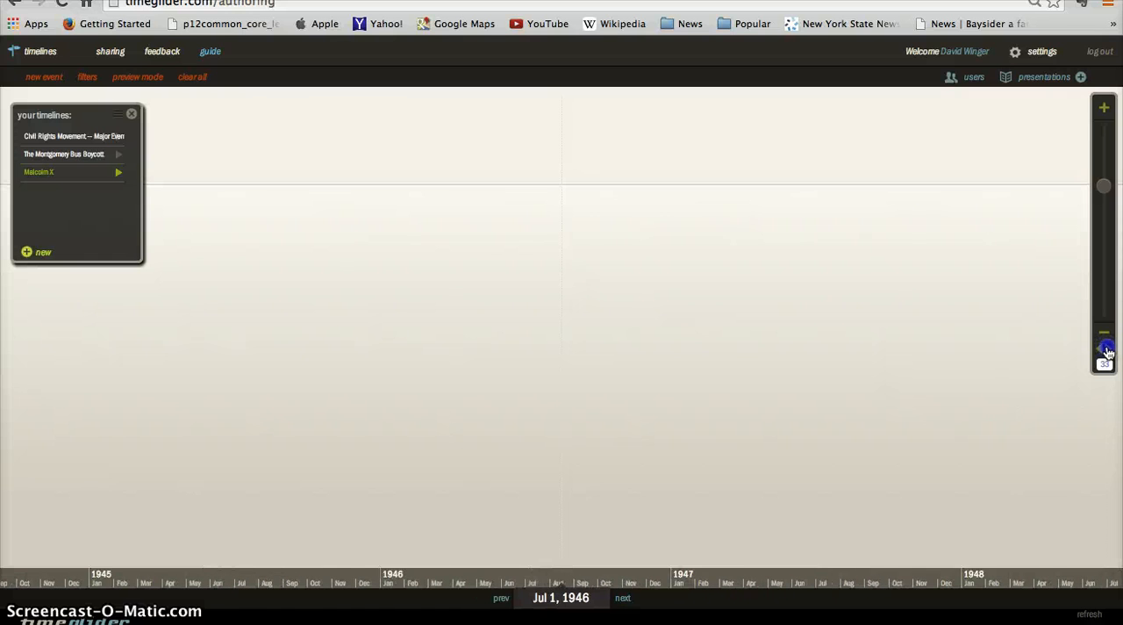
click(1107, 351)
click(1107, 351)
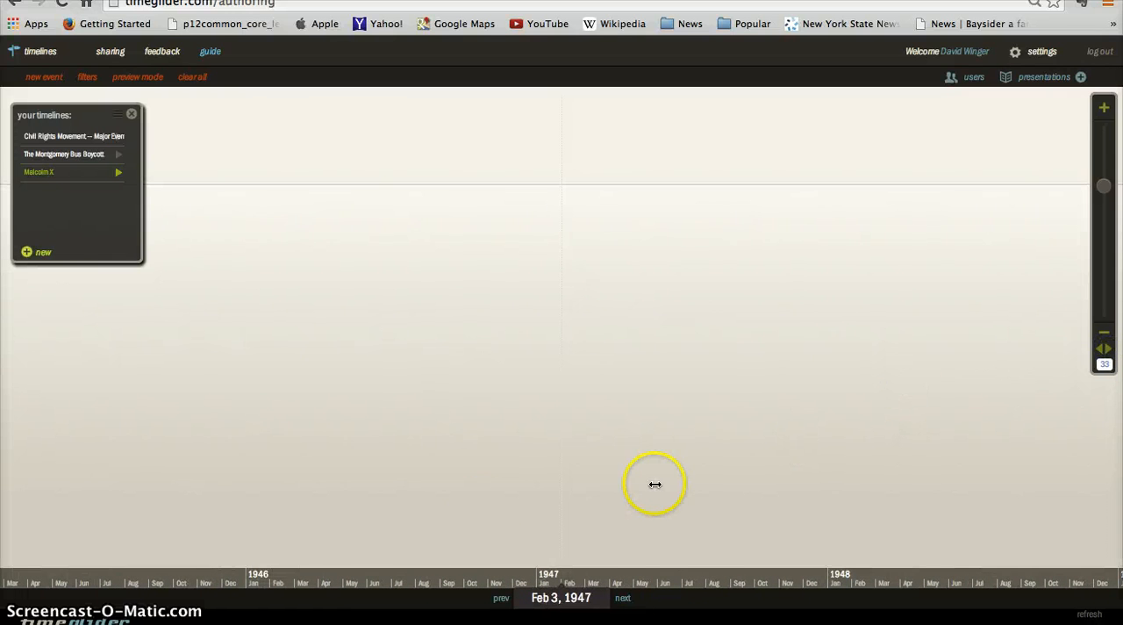